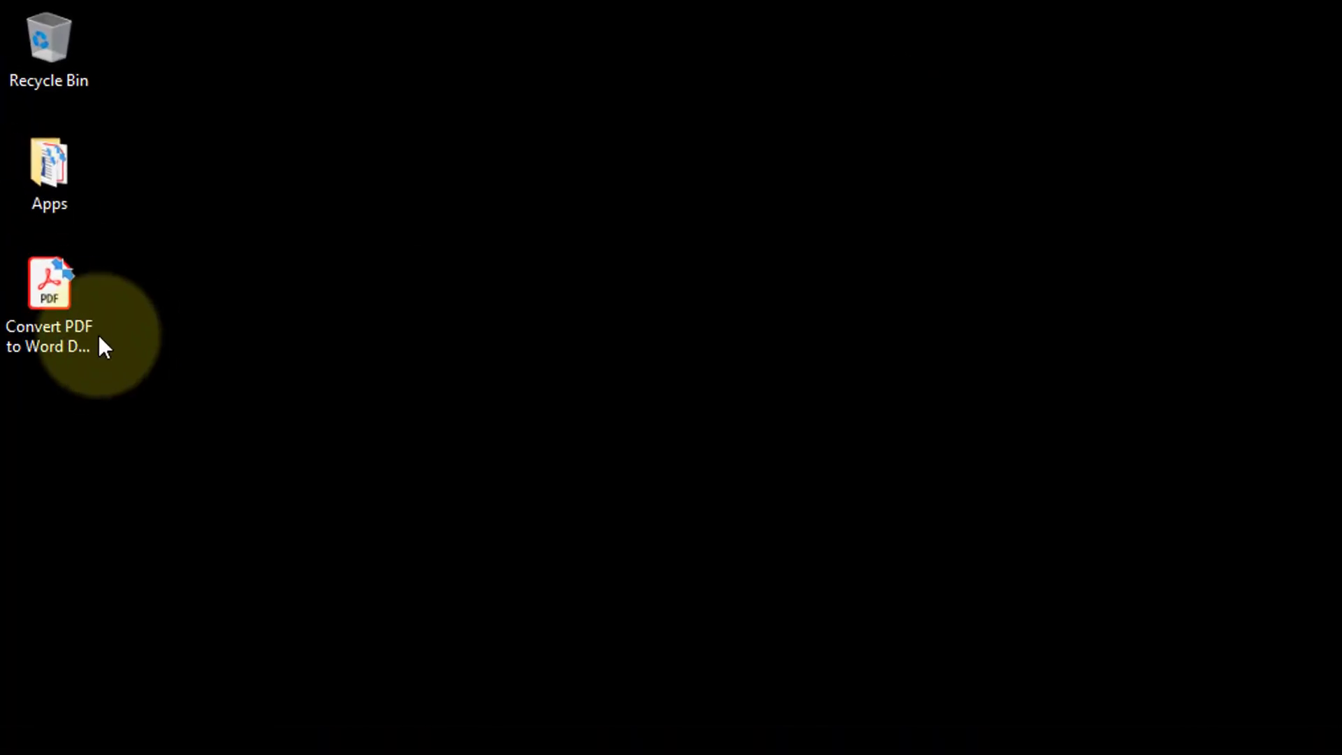
Preview the cover letter PDF from the Desktop, then close the viewer.
left_click(83, 345)
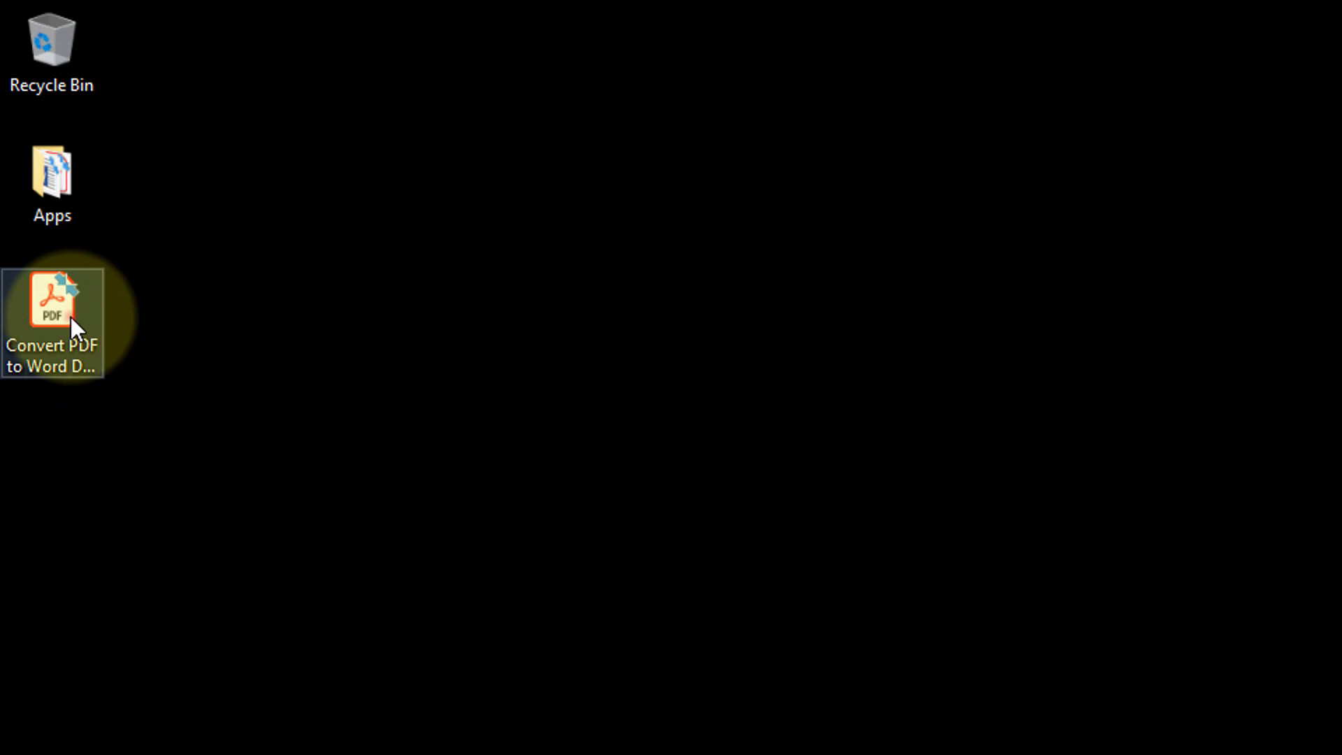
double_click(70, 318)
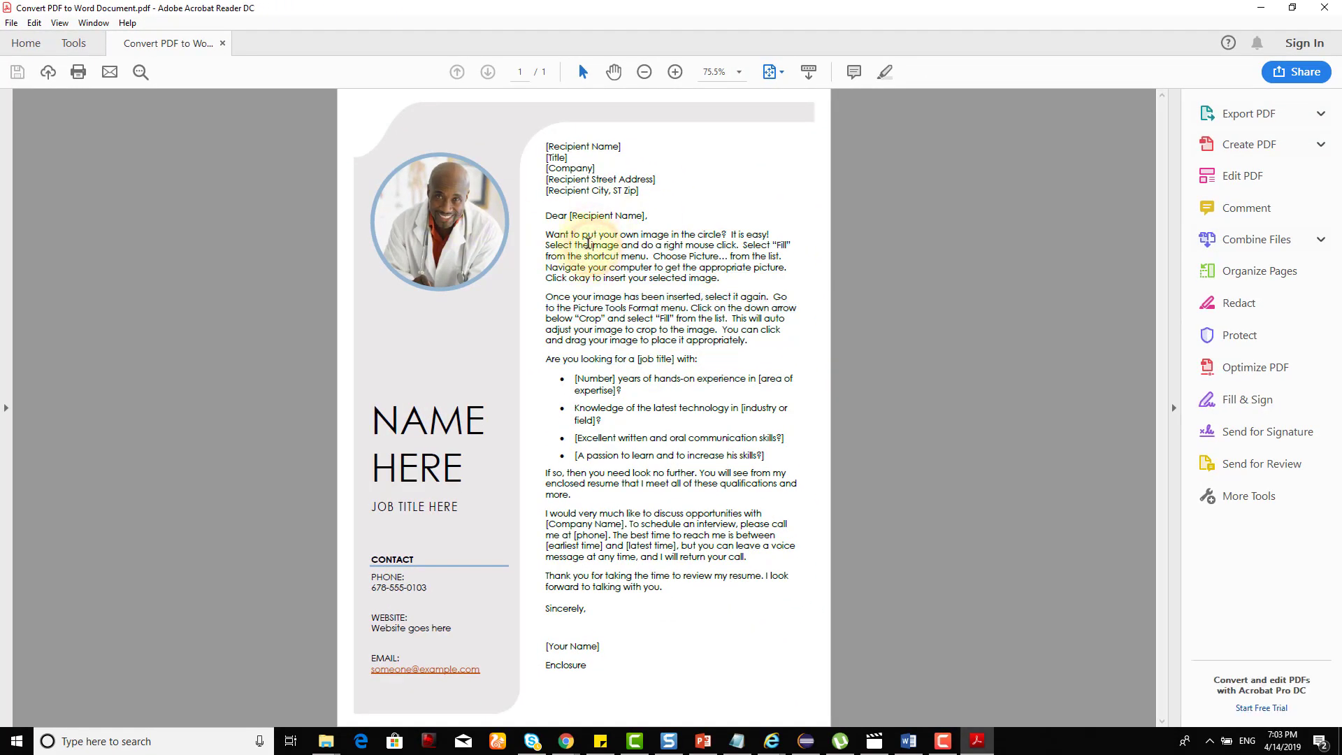
left_click(1330, 14)
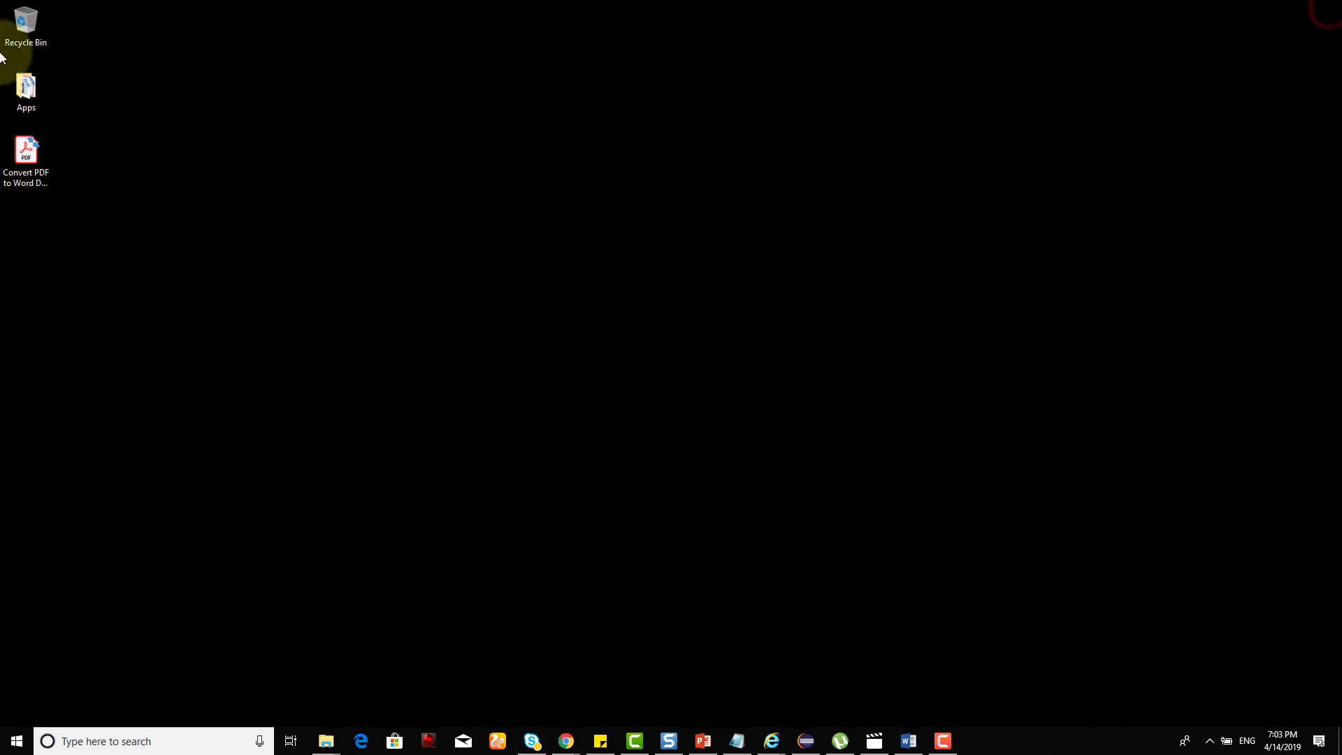
Start Word and load 'Convert PDF to Word Document.pdf' from the Desktop.
left_click(909, 742)
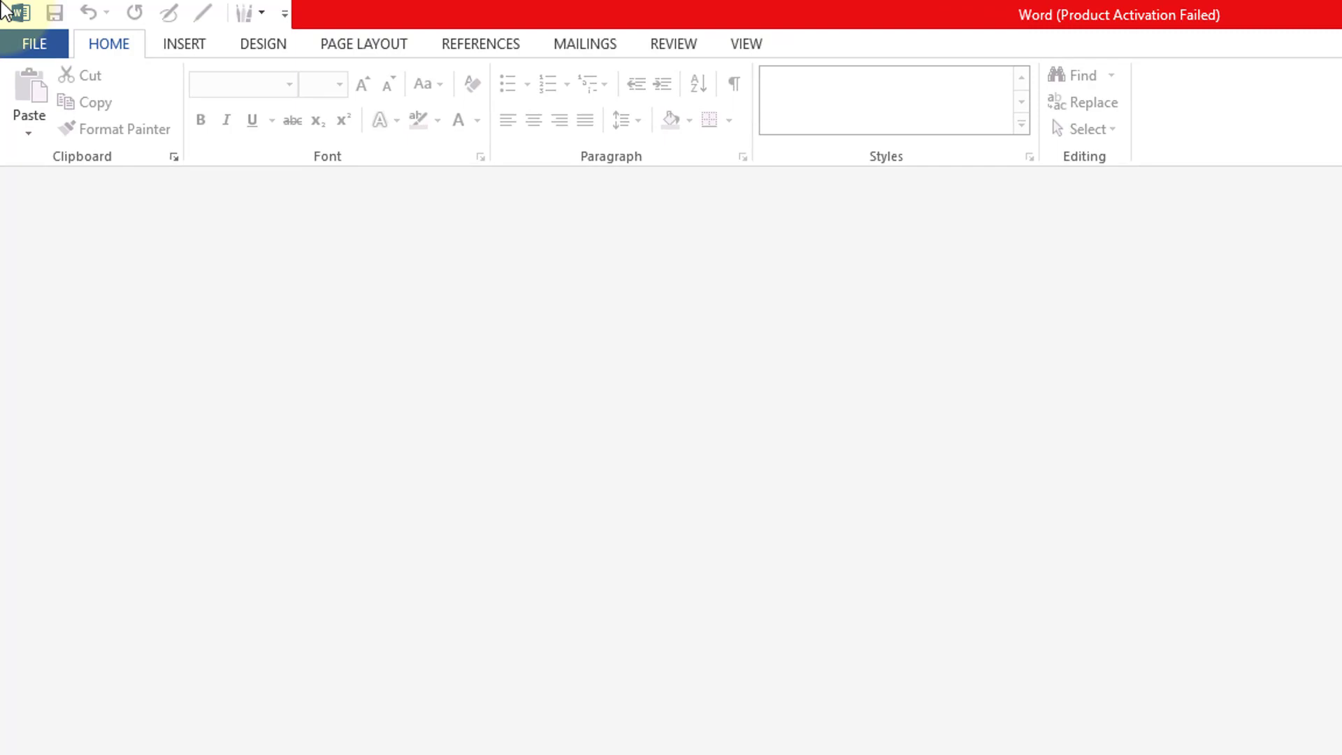
left_click(47, 34)
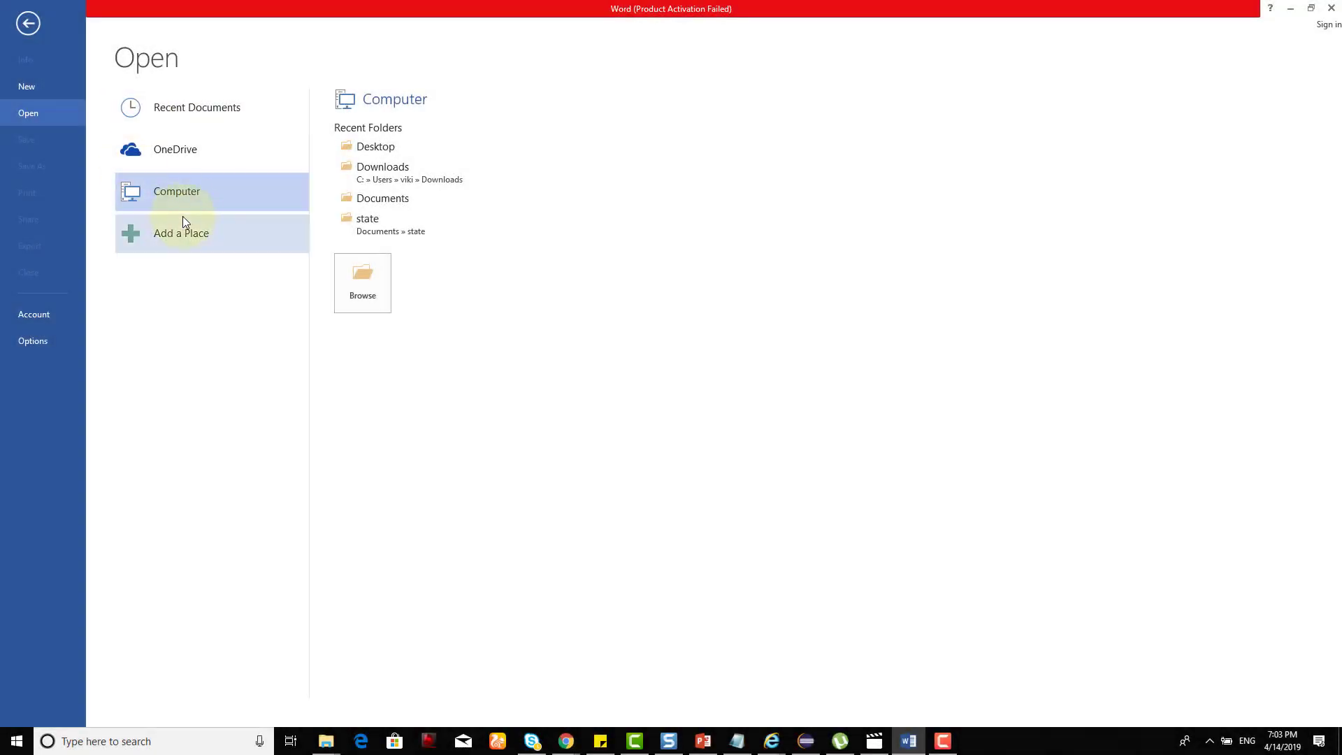
left_click(368, 284)
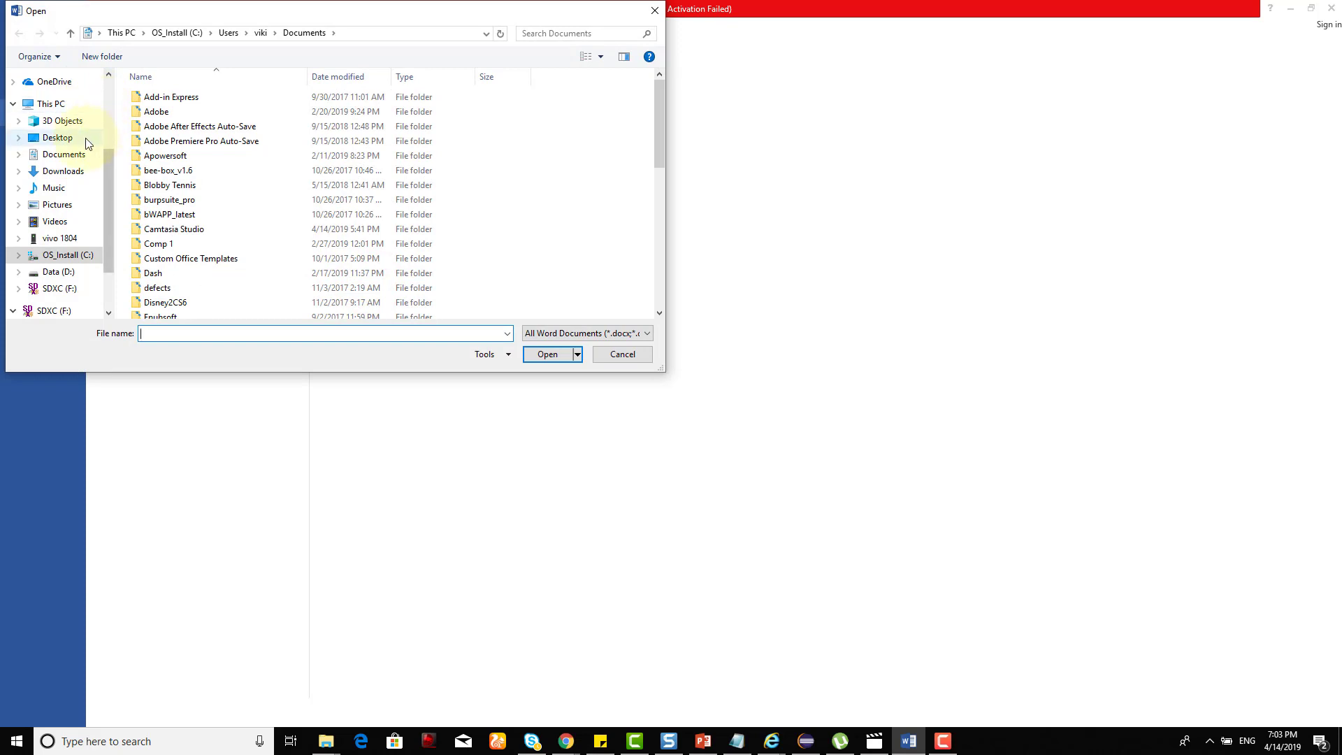
left_click(56, 137)
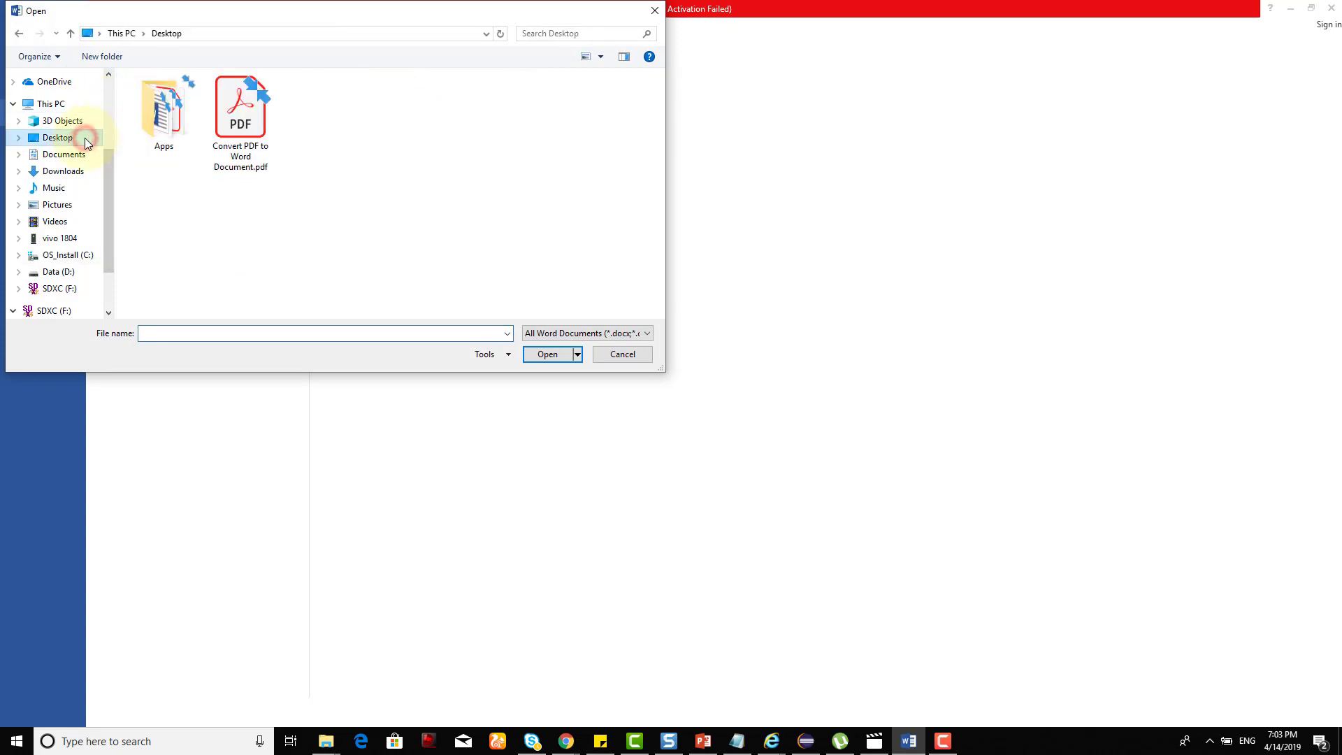
left_click(247, 126)
double_click(248, 126)
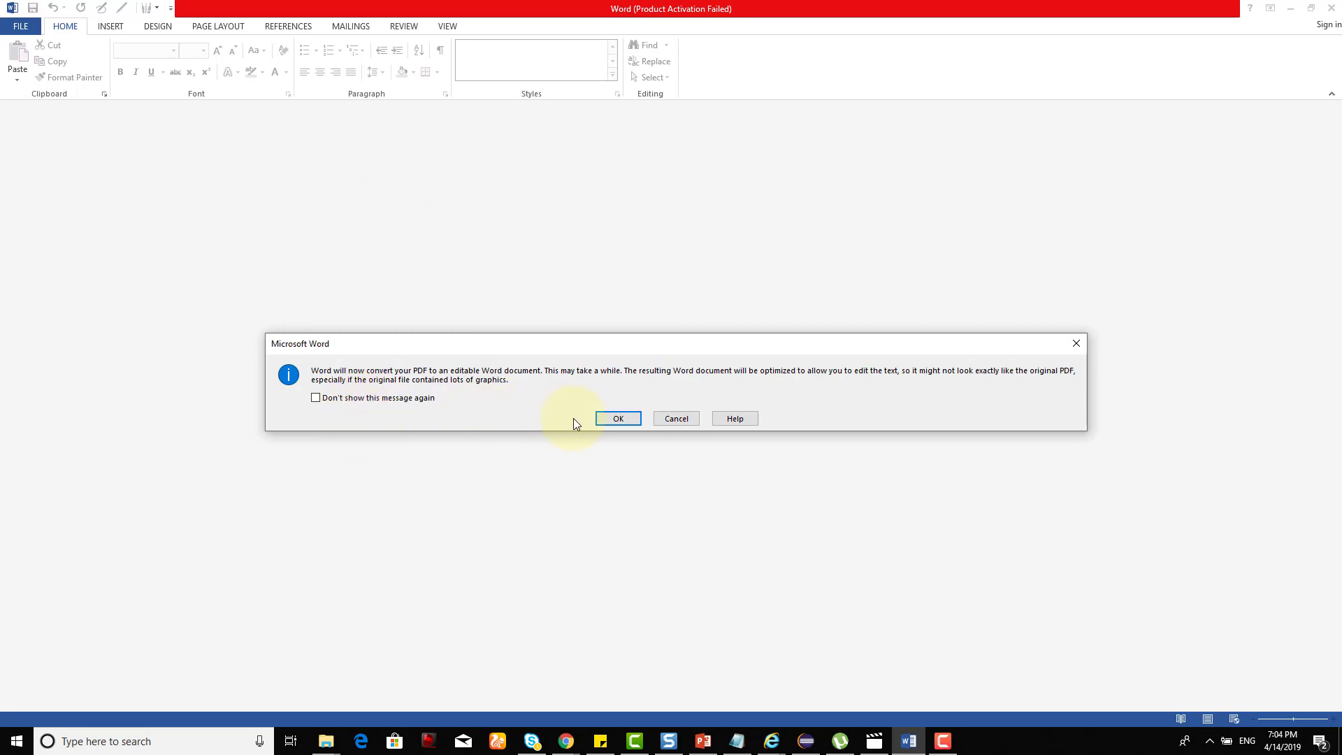
Accept the PDF conversion, then test-edit the body text and undo the changes.
left_click(618, 419)
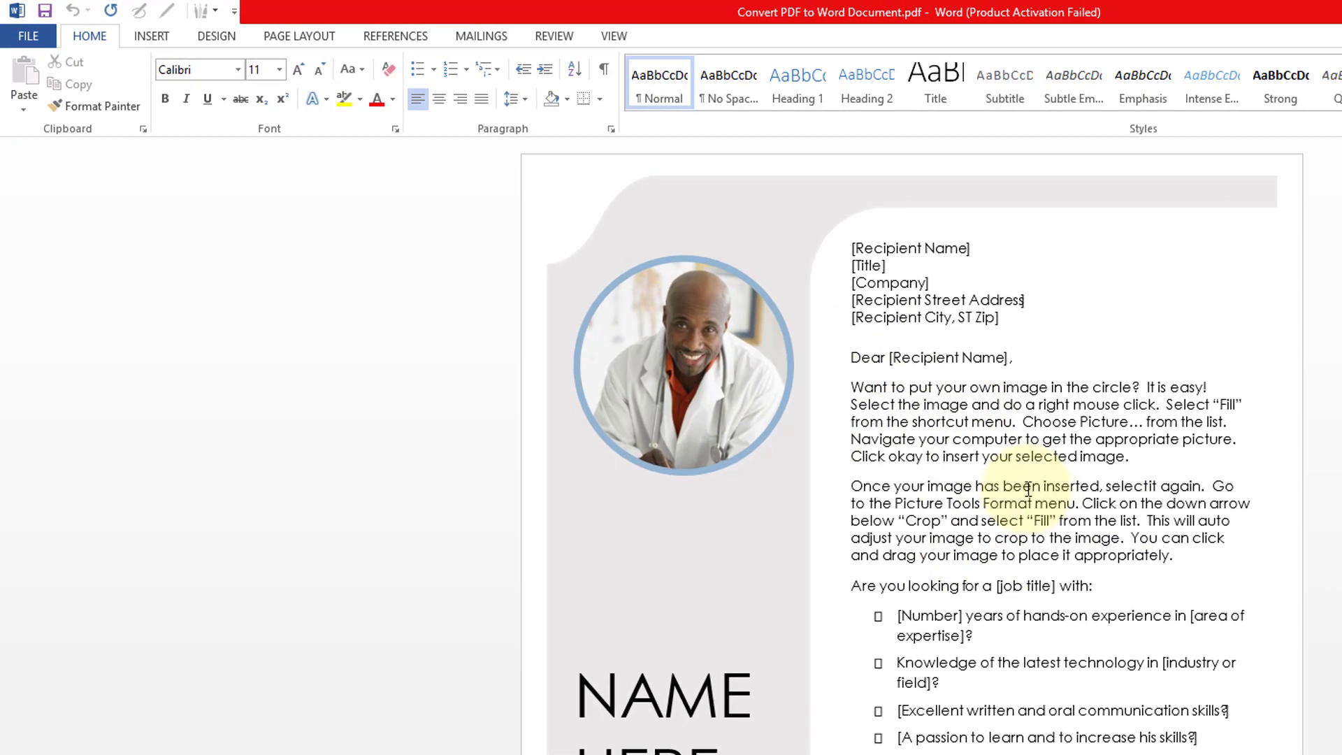
left_click(706, 473)
type("dfdfdfd")
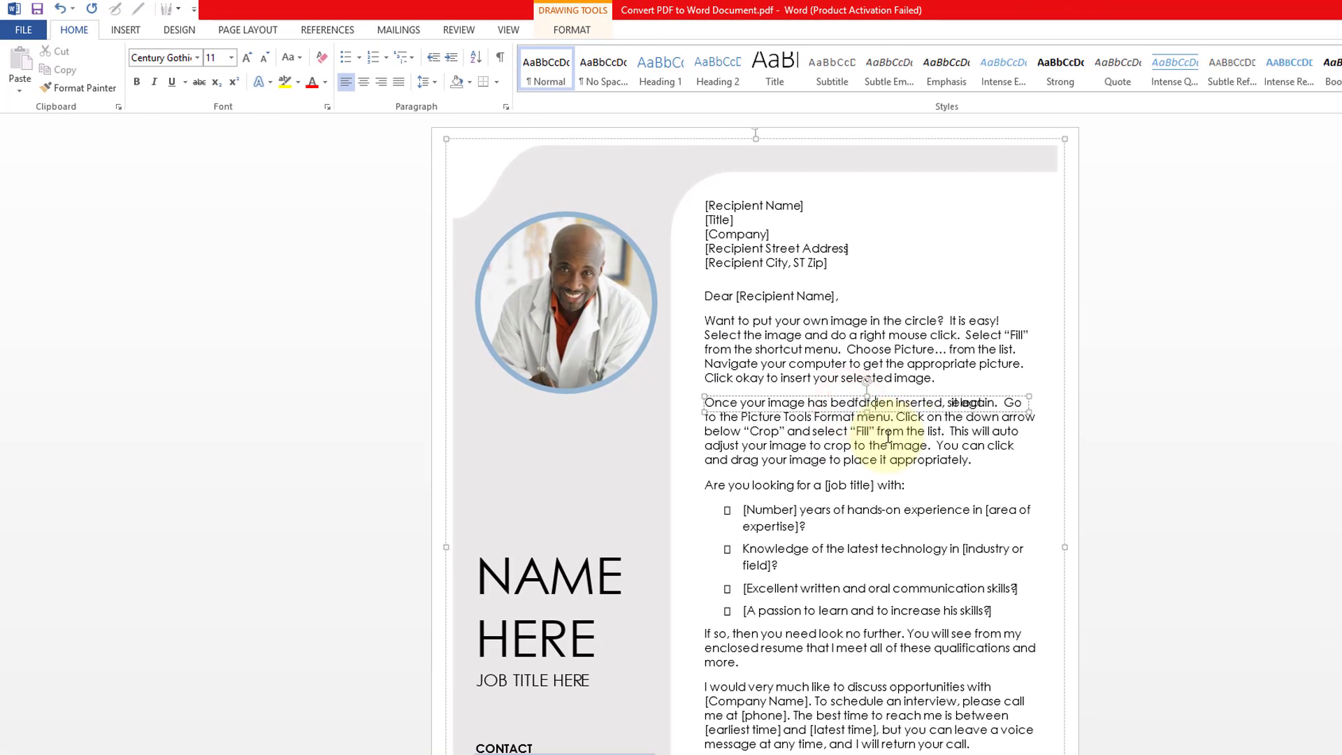
left_click(867, 484)
type("dfdfdfdf")
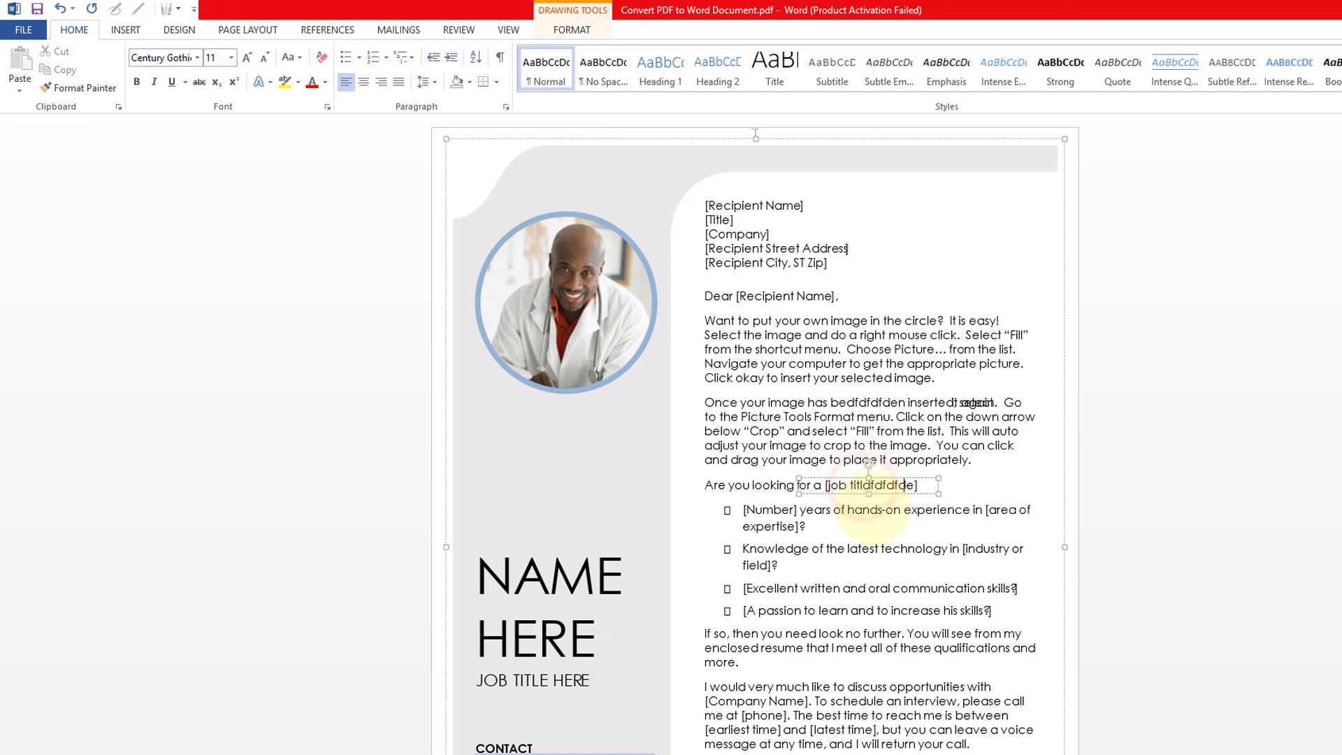
left_click(894, 554)
key("ctrl+z")
key("ctrl+z")
left_click(836, 426)
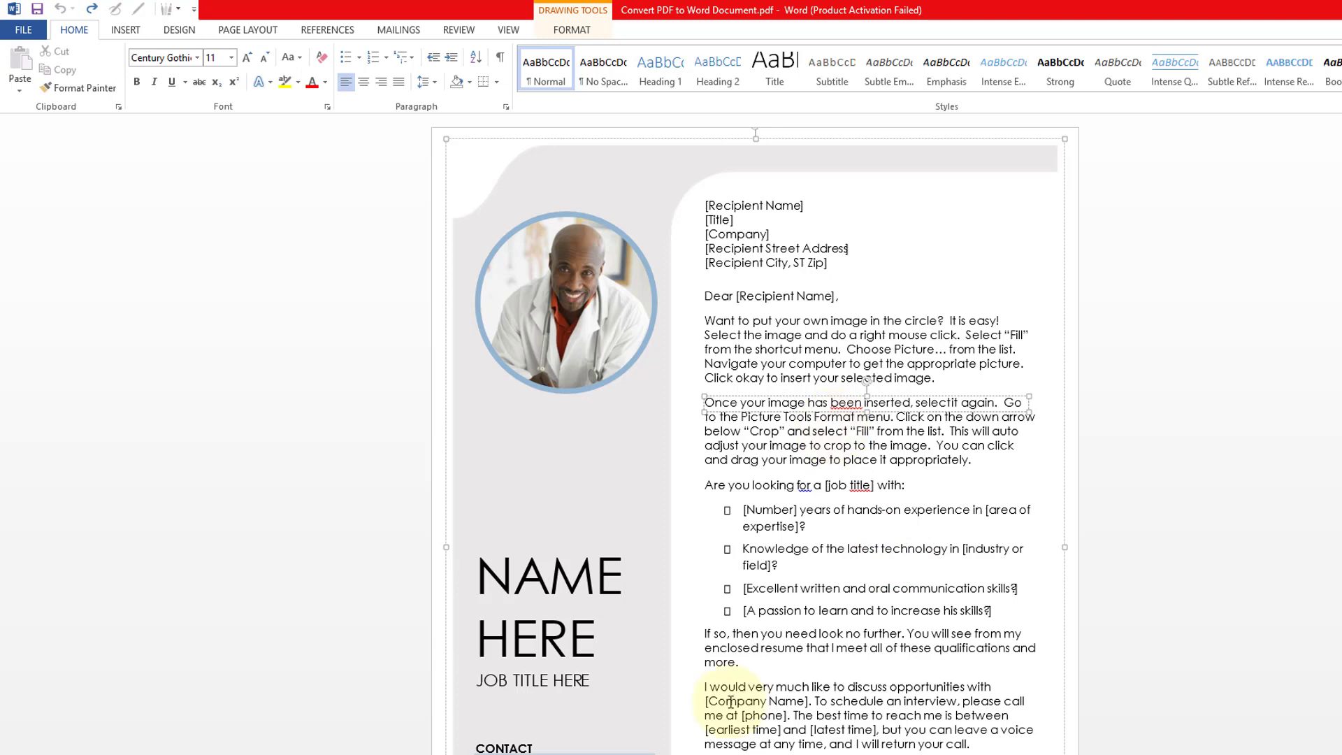
scroll(798, 681, "down", 5)
scroll(799, 681, "up", 5)
scroll(798, 680, "up", 1)
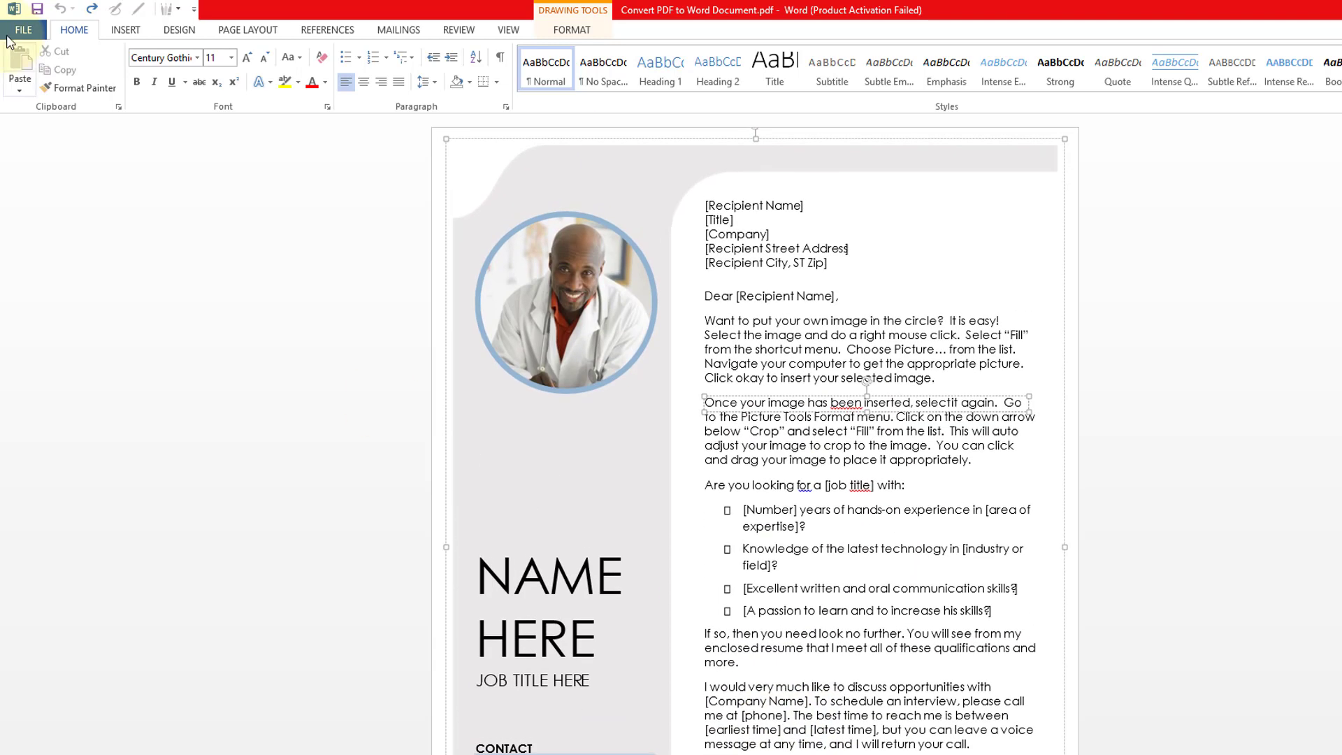
Begin Save As for the letter, keeping Word Document (*.docx) as the format.
left_click(24, 30)
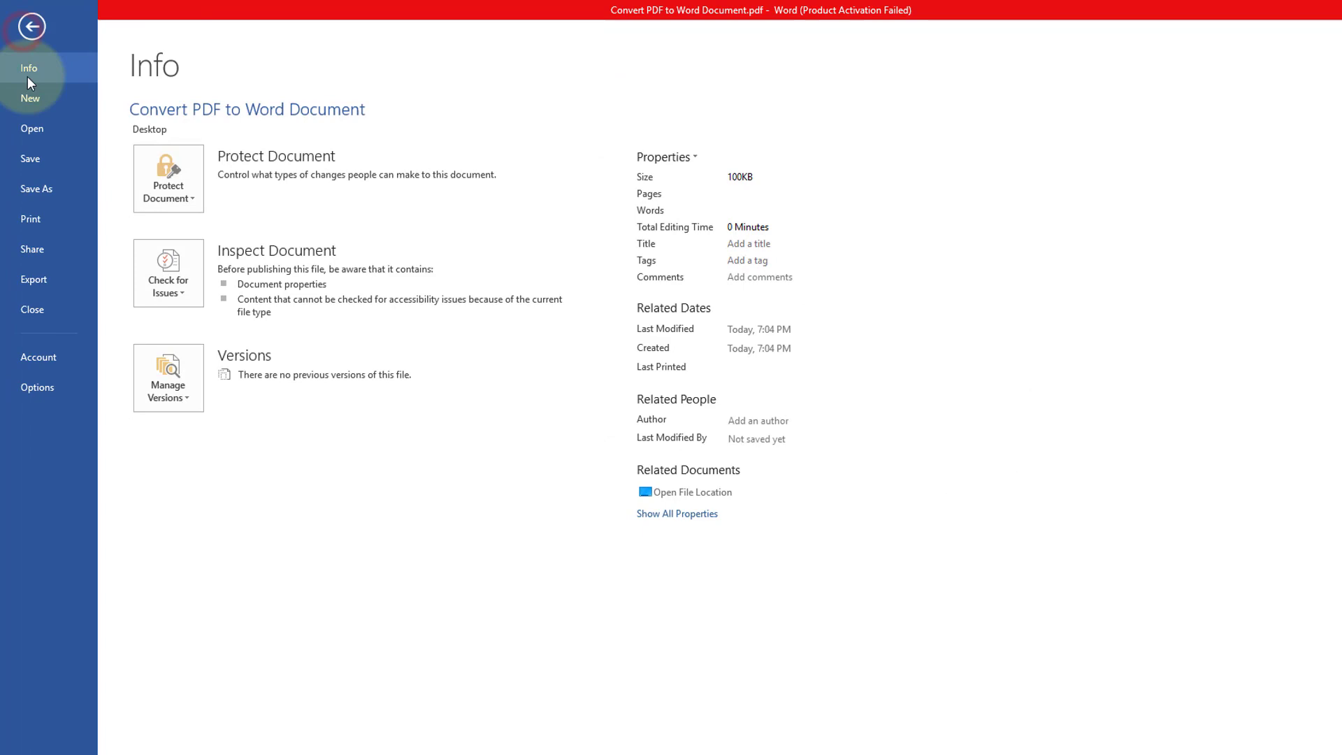
left_click(41, 192)
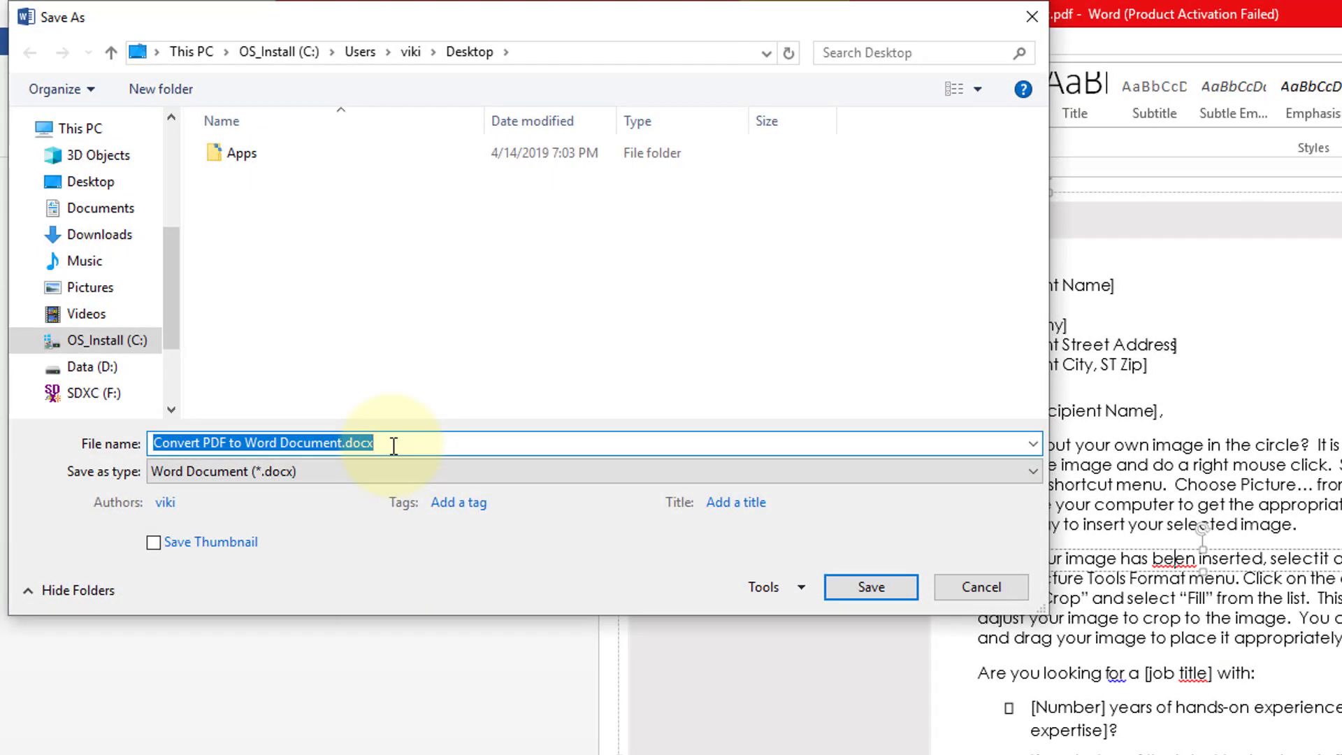
left_click(390, 474)
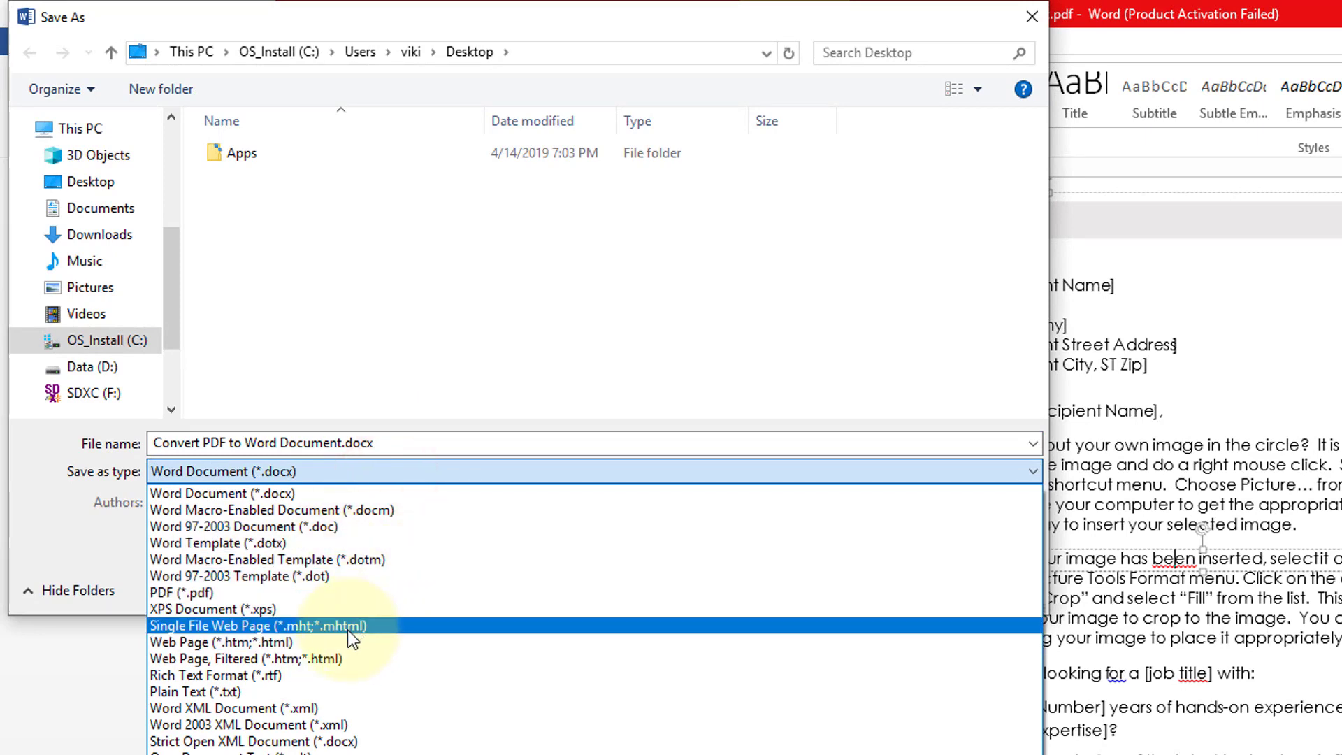
left_click(477, 441)
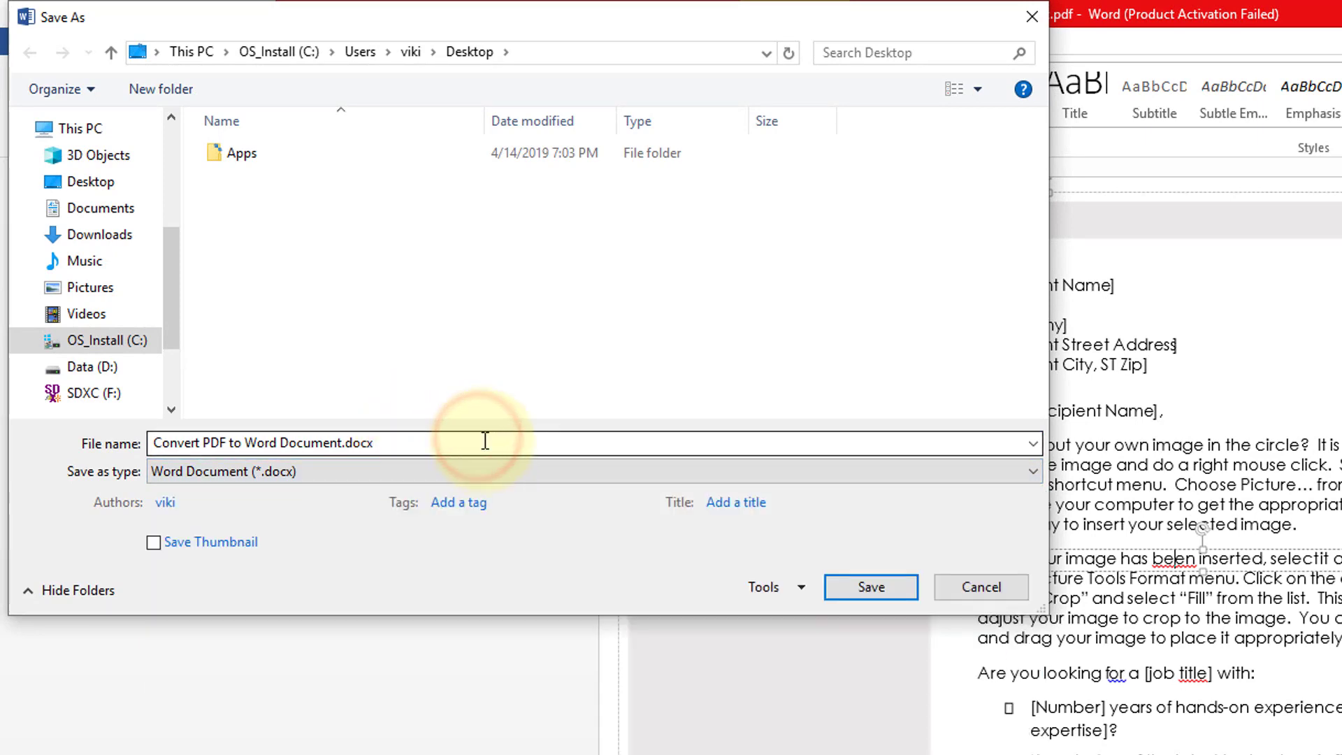